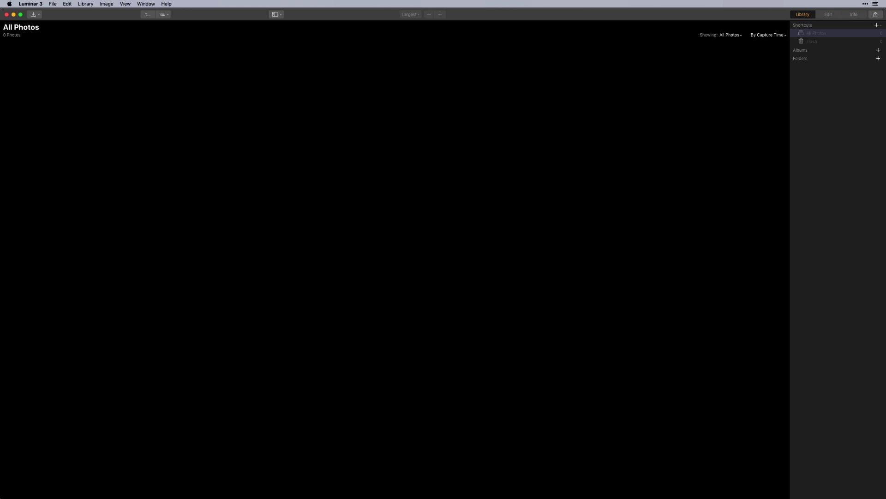
- Add the Sample Images folder to the library, bringing in its 177 photos
{"action": "left_click", "coordinate": [879, 58]}
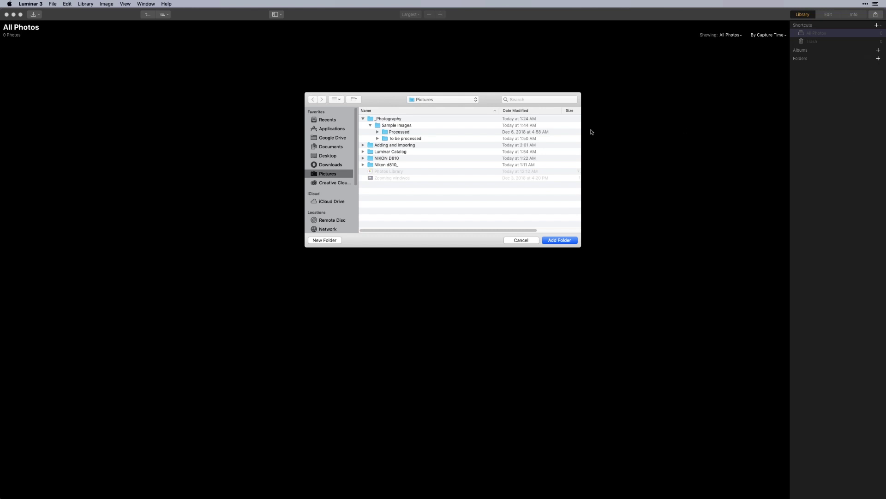
{"action": "left_click", "coordinate": [423, 126]}
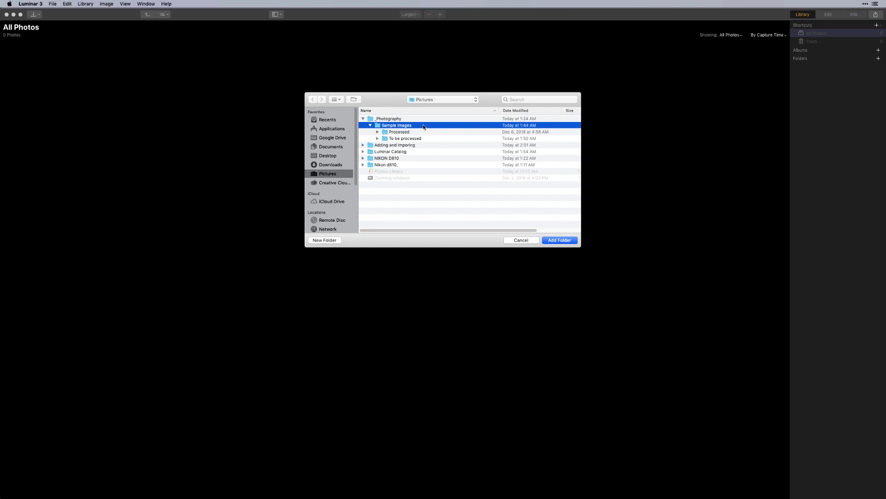
{"action": "left_click", "coordinate": [559, 240]}
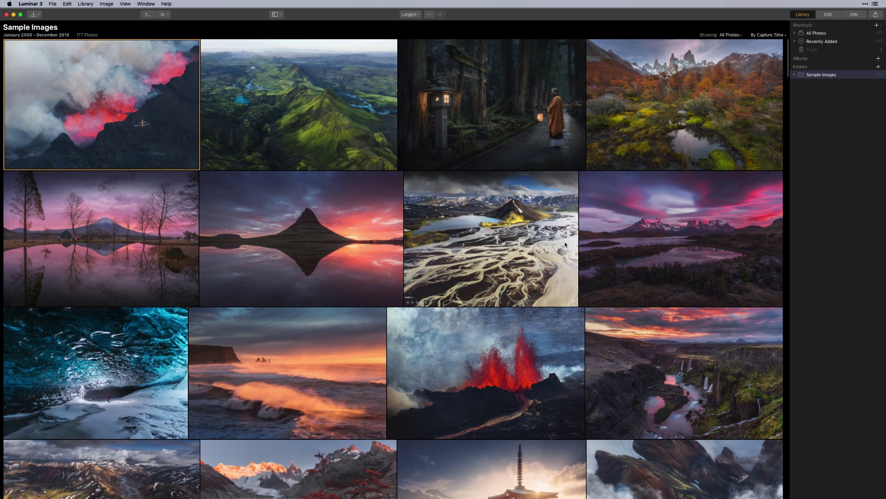
- Rename the Processed subfolder to 'Processed Images' and reveal it in Finder
{"action": "left_click", "coordinate": [795, 75]}
{"action": "right_click", "coordinate": [841, 92]}
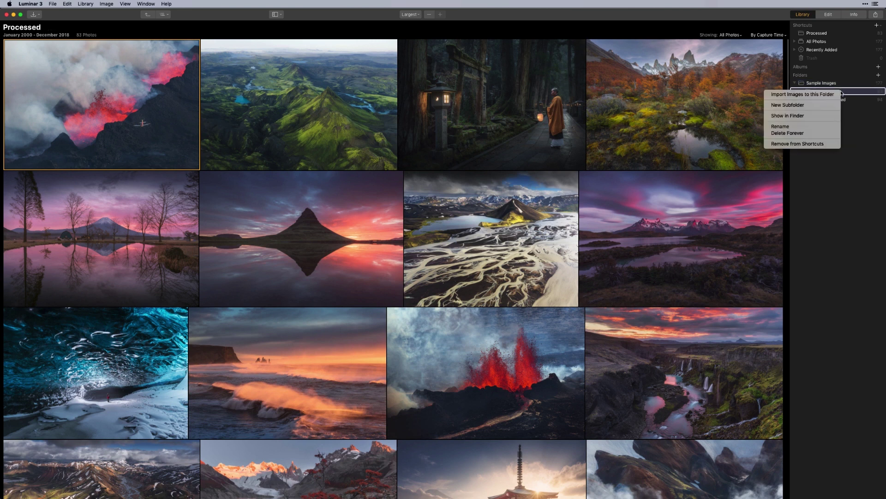
{"action": "left_click", "coordinate": [829, 125]}
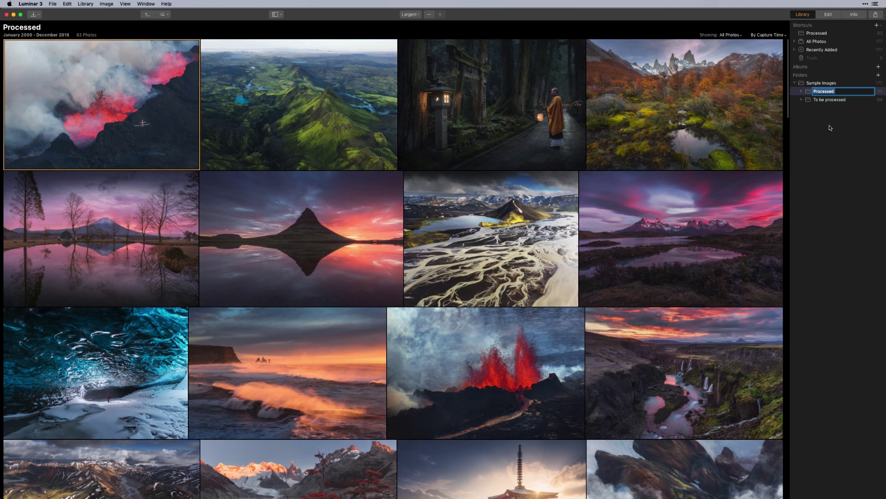
{"action": "key", "text": "Right"}
{"action": "type", "text": "Images"}
{"action": "key", "text": "Return"}
{"action": "right_click", "coordinate": [852, 93]}
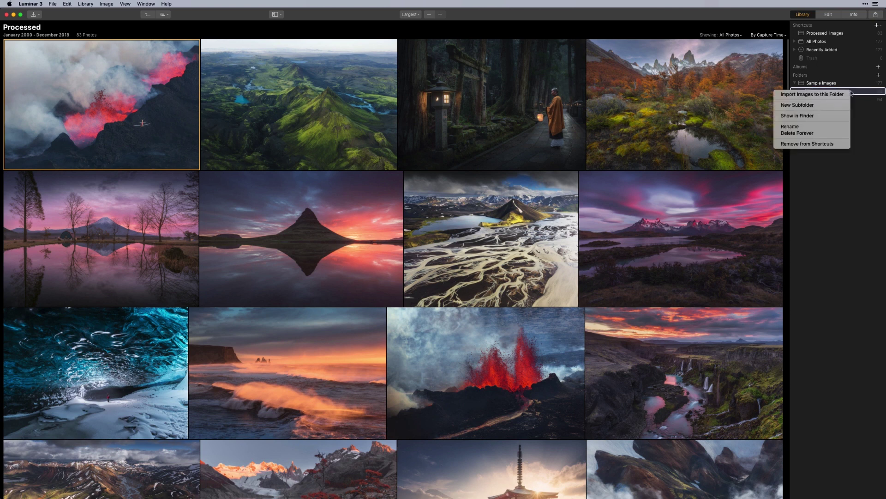
{"action": "left_click", "coordinate": [833, 114]}
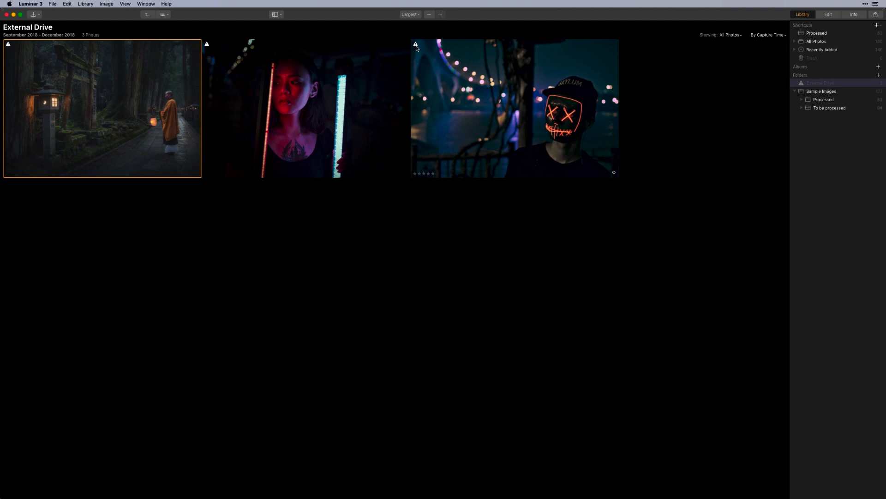
- Display the 83 photos of the Processed folder under Sample Images
{"action": "left_click", "coordinate": [823, 101]}
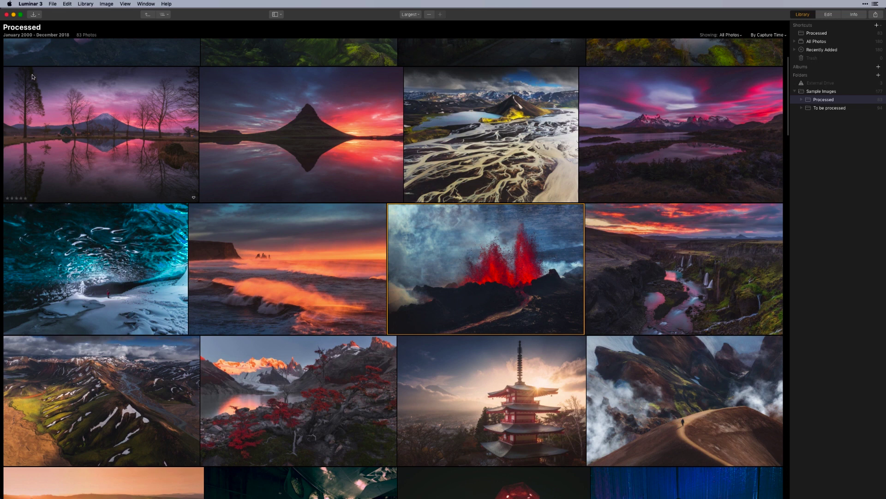
- Bring up the import options and point to Sample Images as the import destination
{"action": "left_click", "coordinate": [53, 4]}
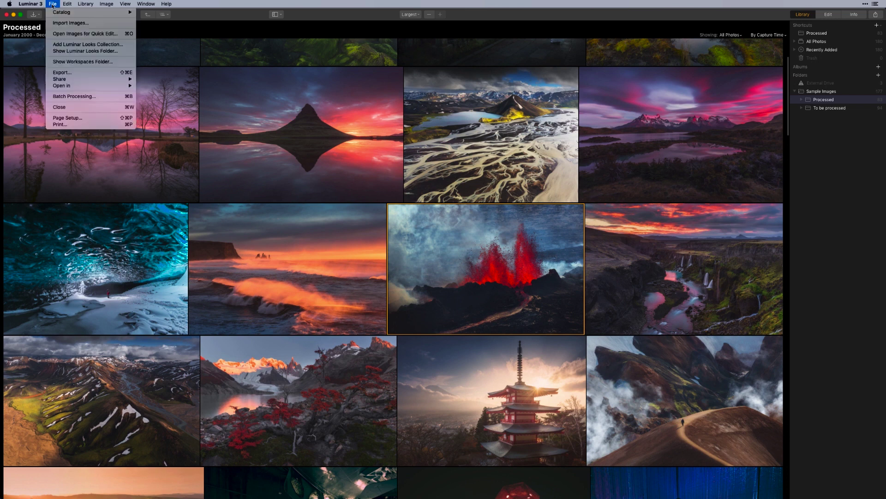
{"action": "left_click", "coordinate": [150, 32]}
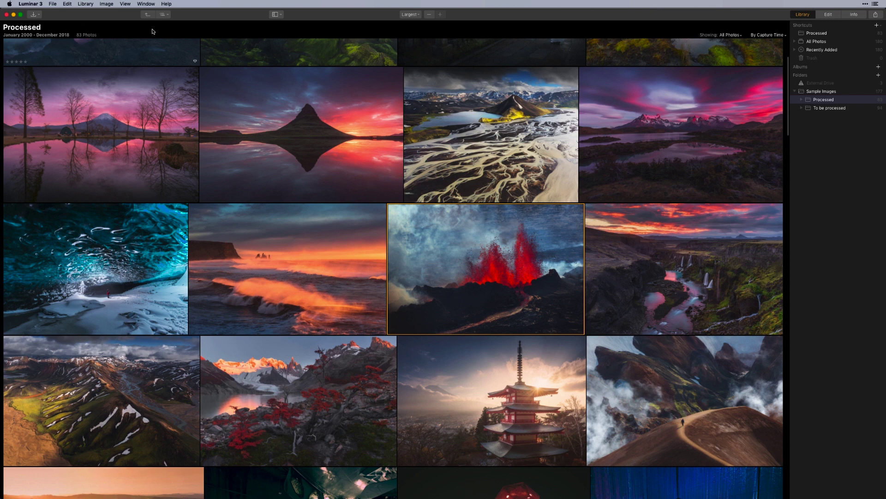
{"action": "left_click", "coordinate": [37, 18]}
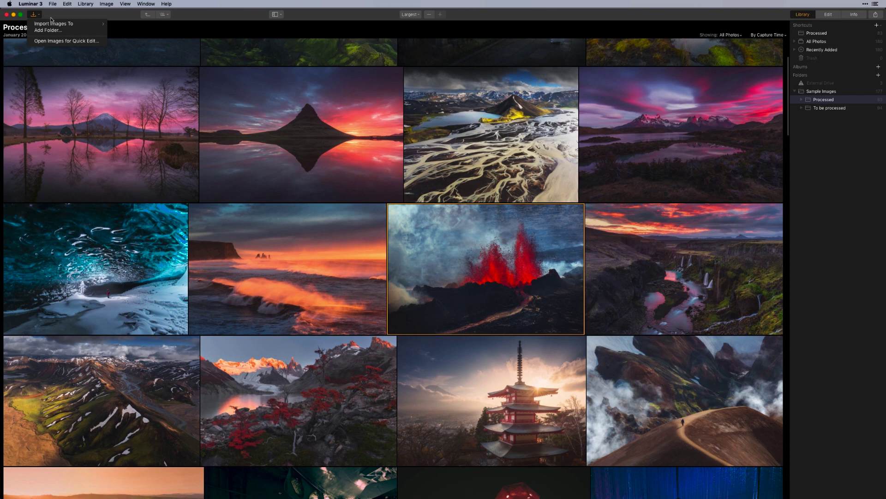
{"action": "mouse_move", "coordinate": [58, 25]}
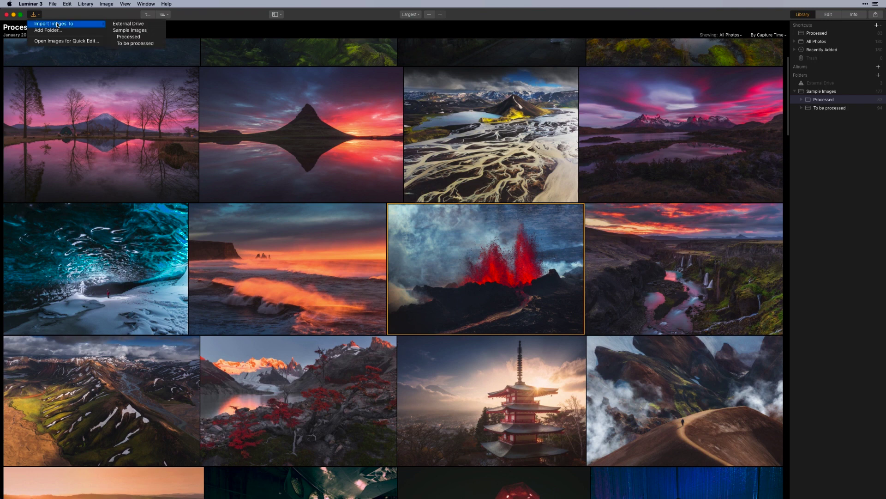
- Import the NIKON D810 DCIM folder into Sample Images, copying images and keeping the existing folder structure
{"action": "left_click", "coordinate": [128, 30]}
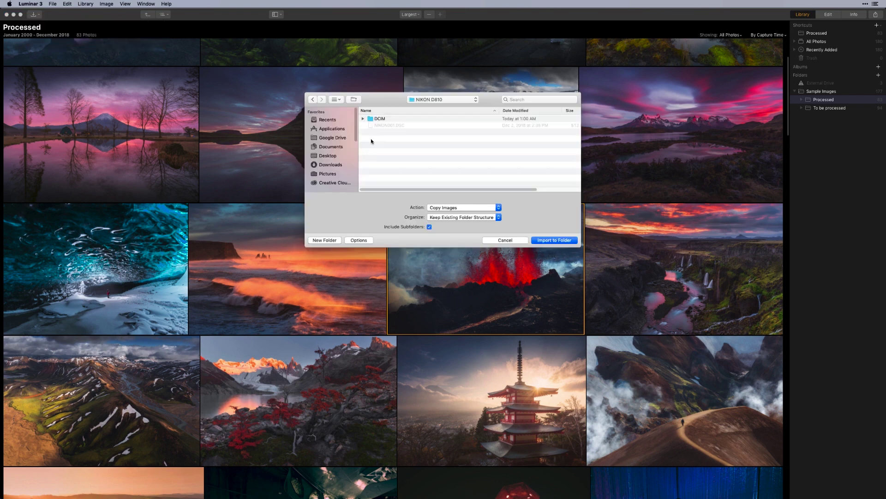
{"action": "left_click", "coordinate": [374, 119]}
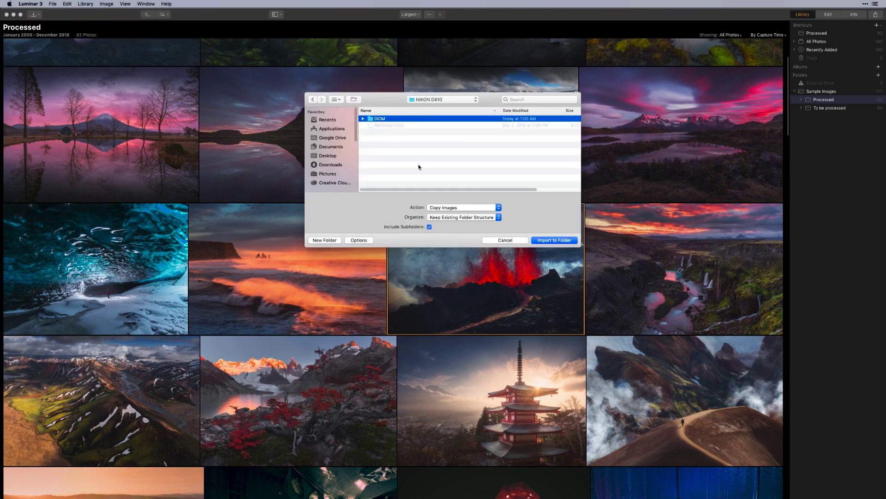
{"action": "left_click", "coordinate": [449, 209]}
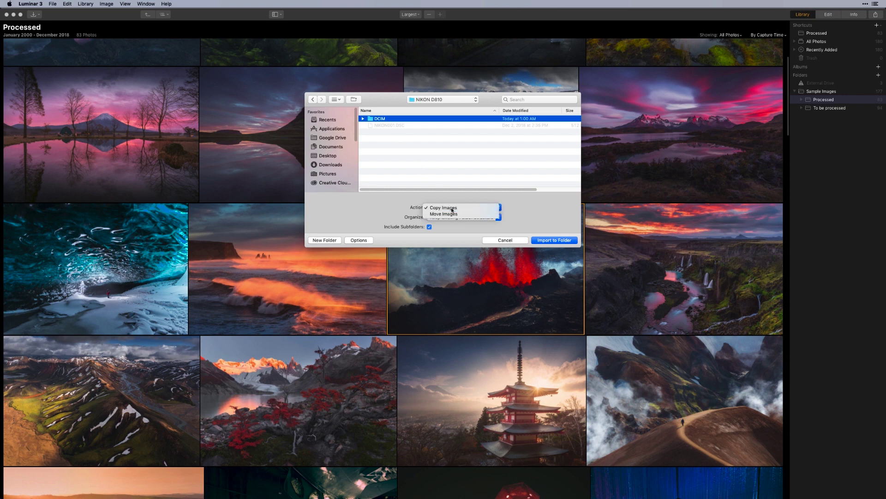
{"action": "left_click", "coordinate": [452, 209]}
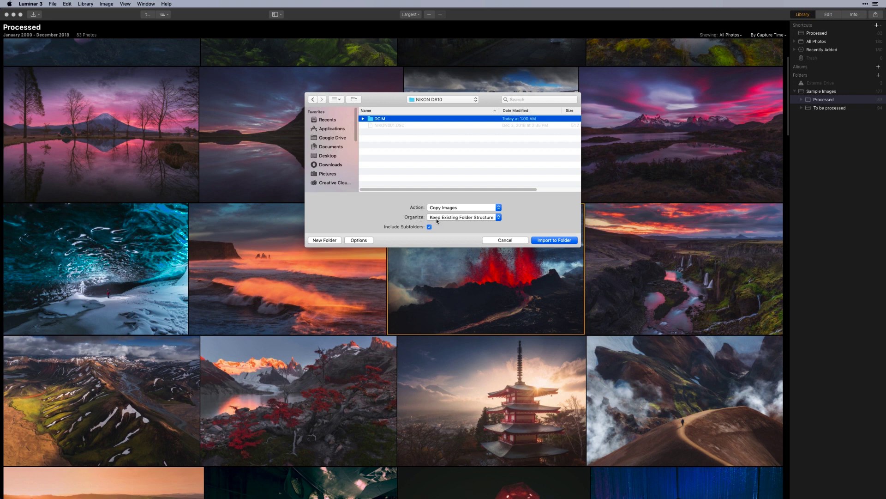
{"action": "left_click", "coordinate": [447, 218]}
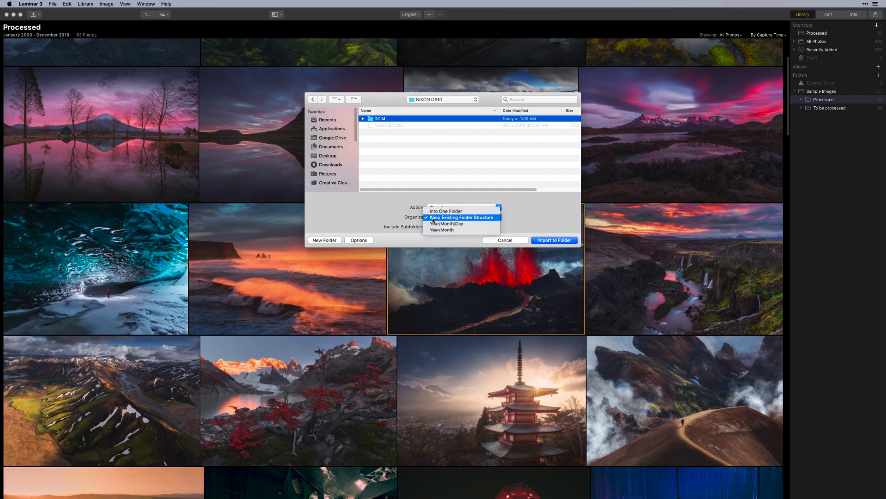
{"action": "left_click", "coordinate": [434, 220]}
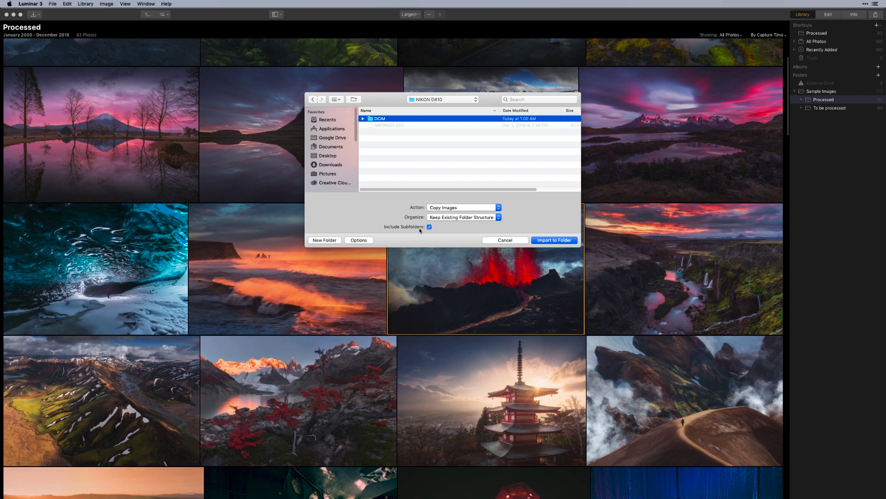
{"action": "left_click", "coordinate": [552, 240]}
- Browse the imported DCIM photos and the Processed folder's photos
{"action": "left_click", "coordinate": [816, 101]}
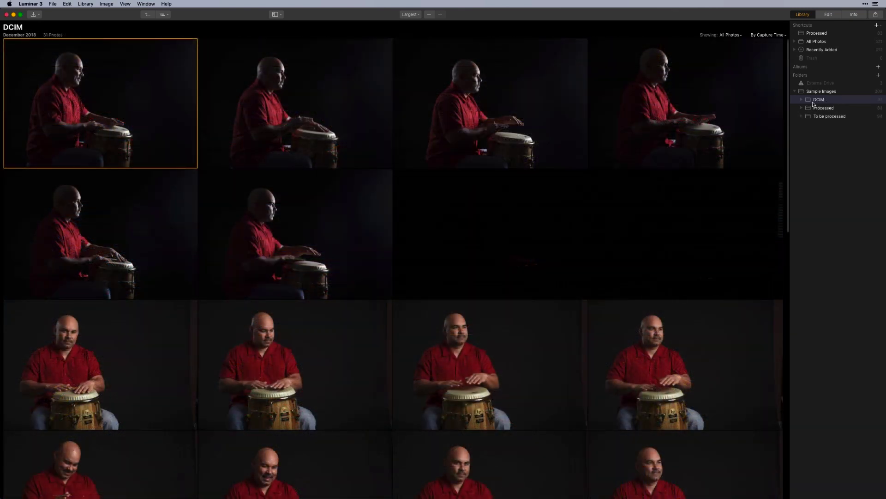
{"action": "left_click", "coordinate": [818, 108]}
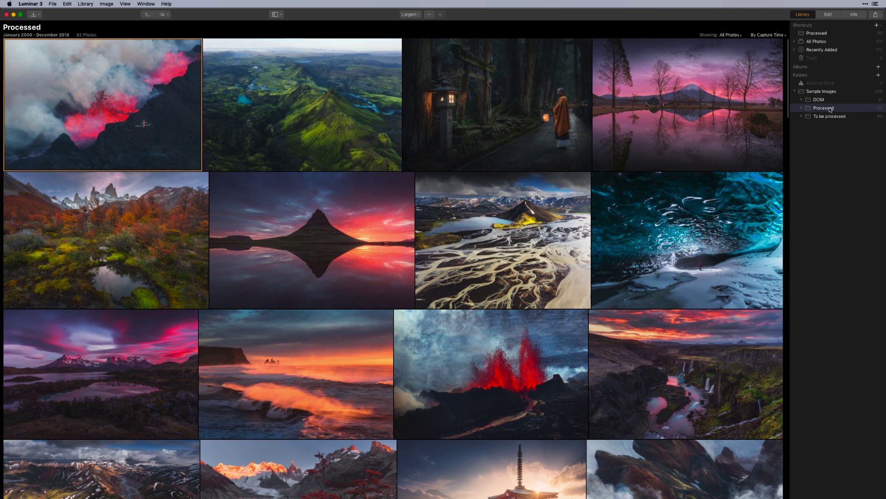
{"action": "left_click", "coordinate": [819, 100]}
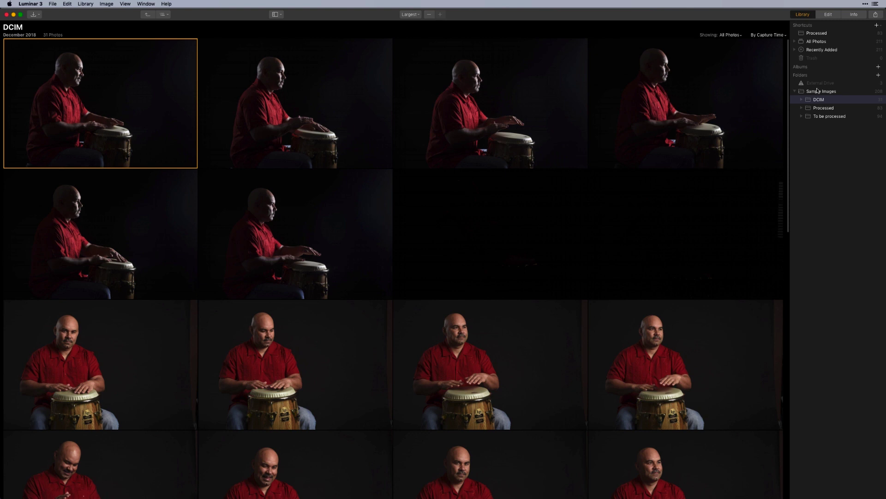
- Rename the DCIM folder to the drummer's name
{"action": "right_click", "coordinate": [828, 99]}
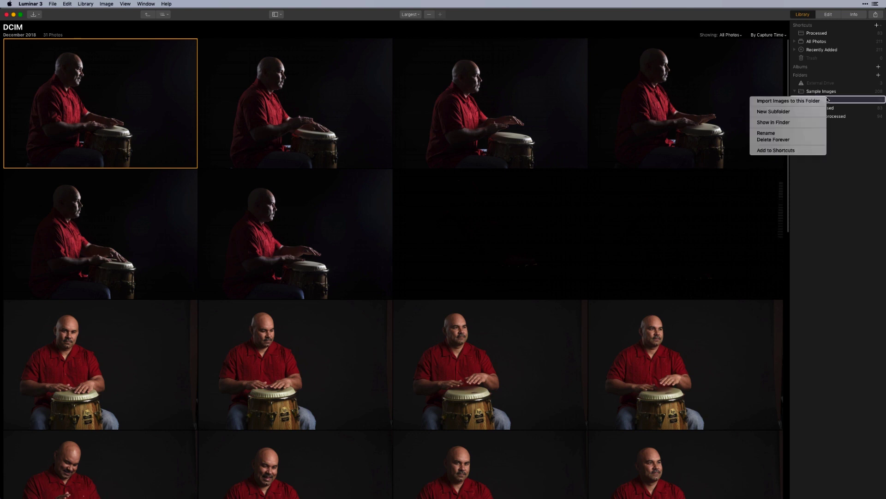
{"action": "left_click", "coordinate": [799, 133]}
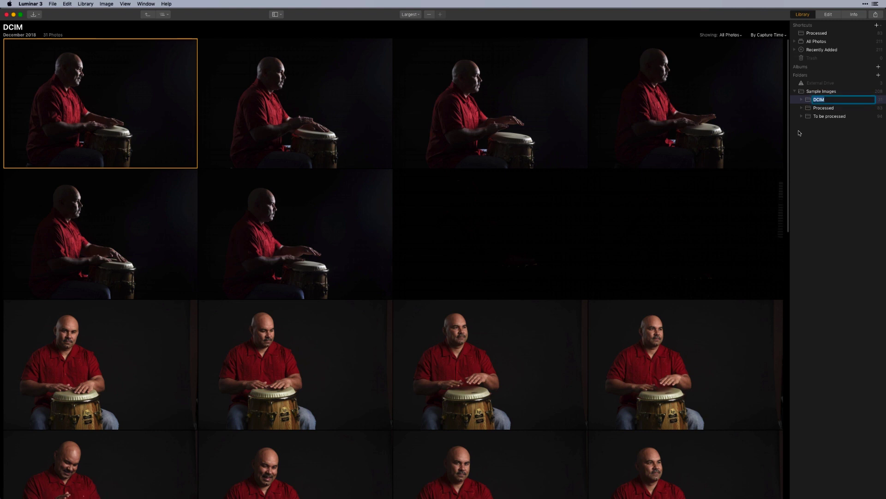
{"action": "key", "text": "BackSpace"}
{"action": "key", "text": "Return"}
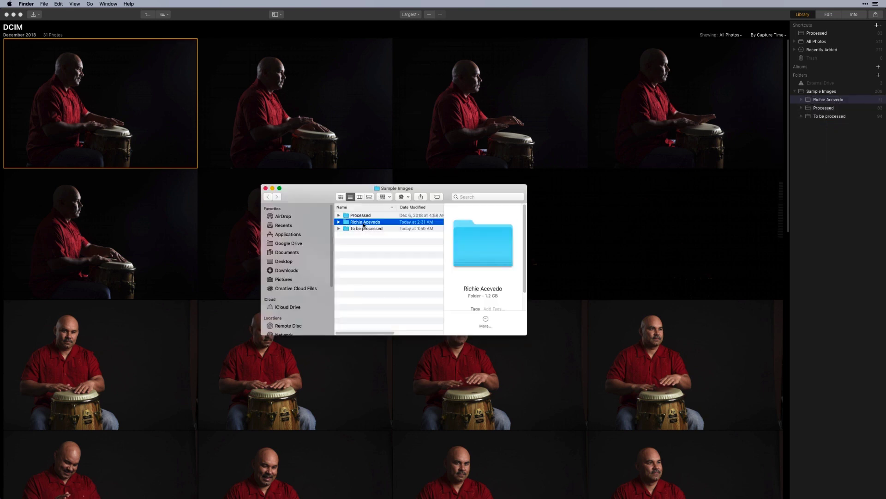
- In Finder, create 'Added folder' inside Sample Images and move one NEF photo into it
{"action": "right_click", "coordinate": [357, 240]}
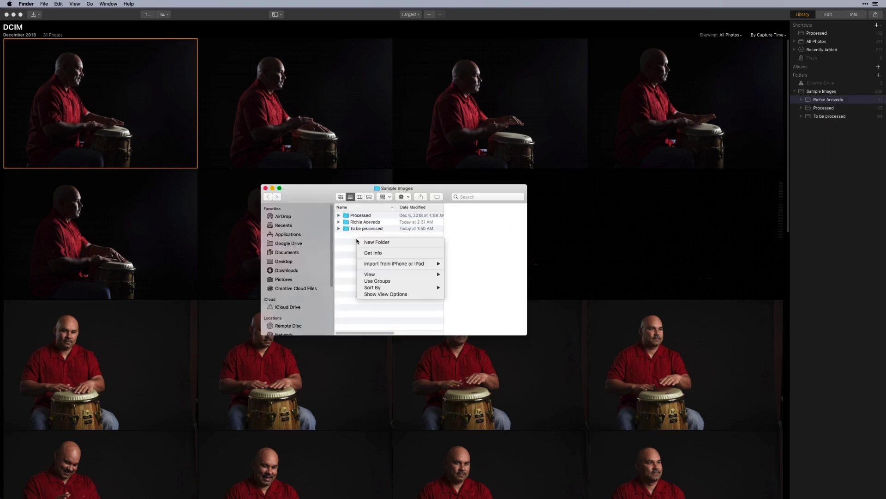
{"action": "left_click", "coordinate": [376, 242]}
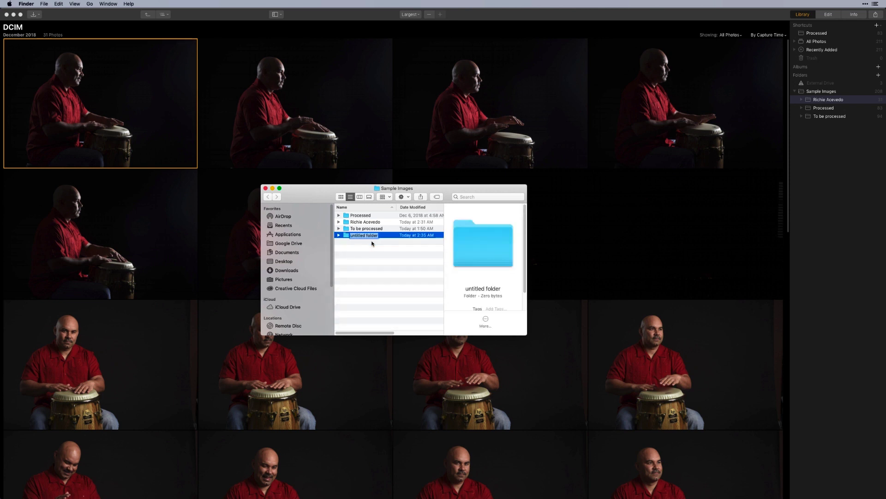
{"action": "type", "text": "Added folder"}
{"action": "key", "text": "Return"}
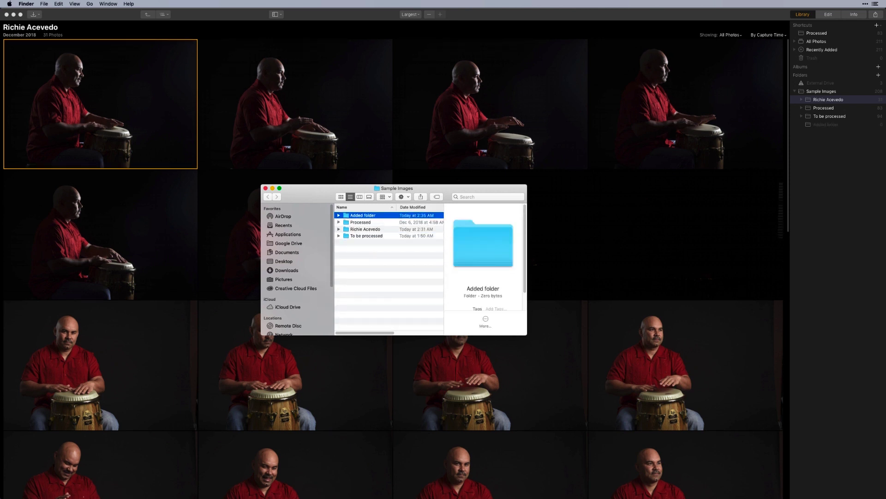
{"action": "left_click", "coordinate": [370, 242]}
{"action": "left_click_drag", "start_coordinate": [369, 242], "coordinate": [374, 217]}
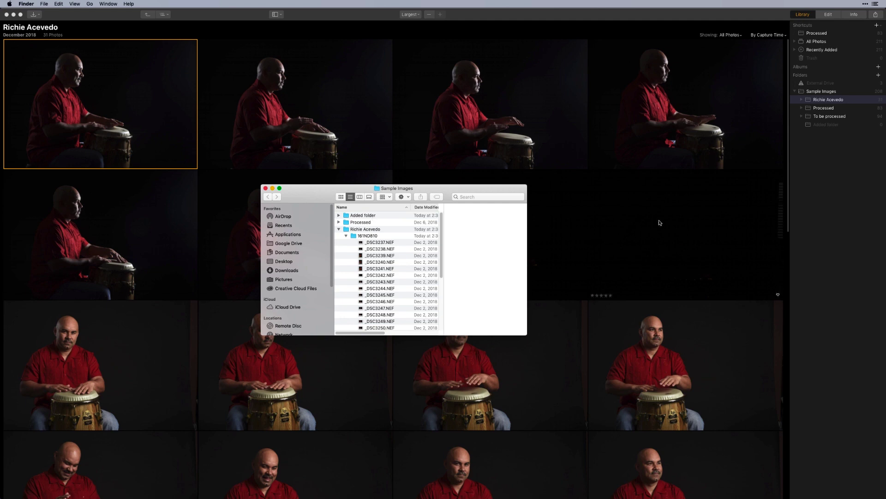
- View the single photo in Added folder, then the Processed folder's 83 photos
{"action": "left_click", "coordinate": [834, 125]}
{"action": "left_click", "coordinate": [822, 109]}
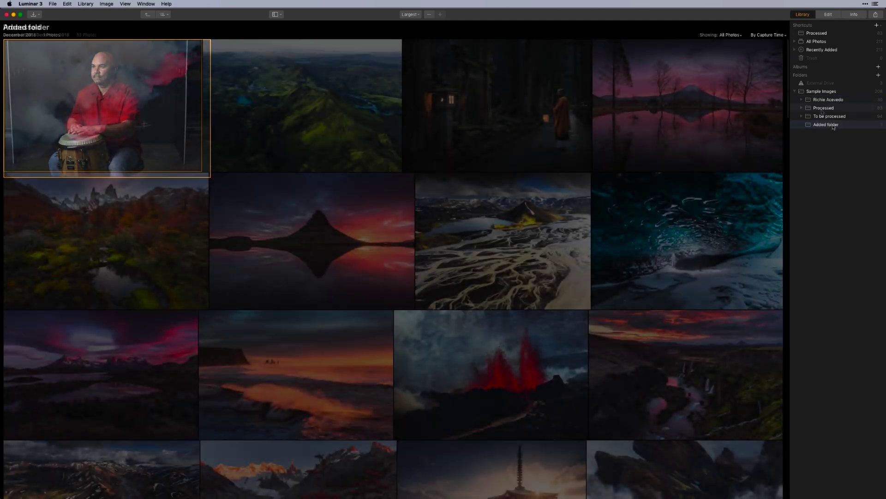